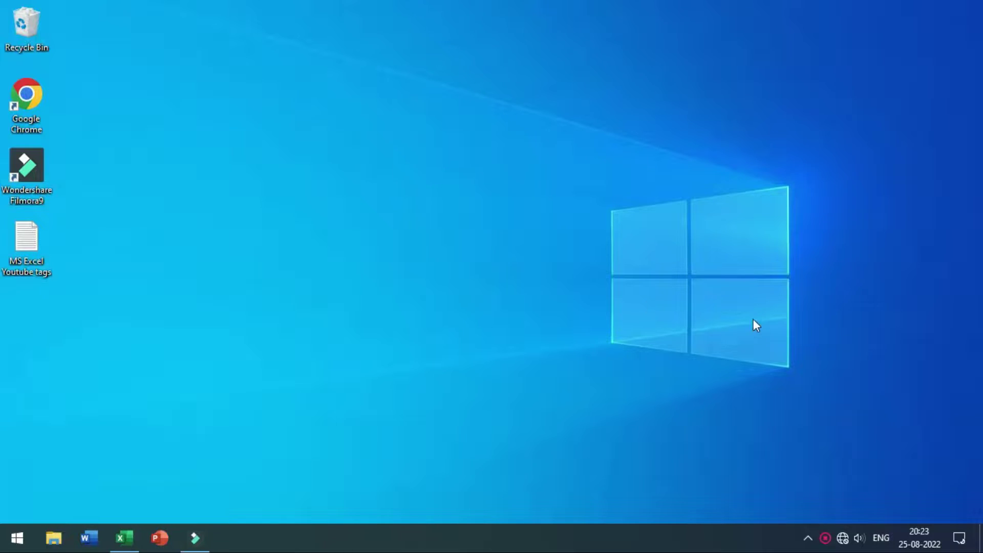
- Bring the Excel workbook back up and enter 333 in cell D3
{"action": "left_click", "coordinate": [124, 538]}
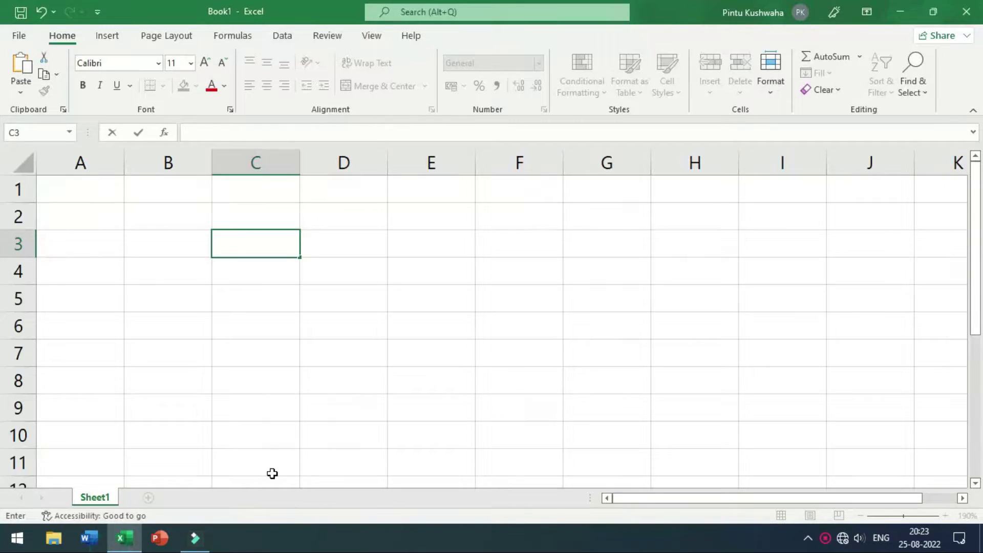
{"action": "left_click", "coordinate": [382, 362]}
{"action": "left_click", "coordinate": [308, 259]}
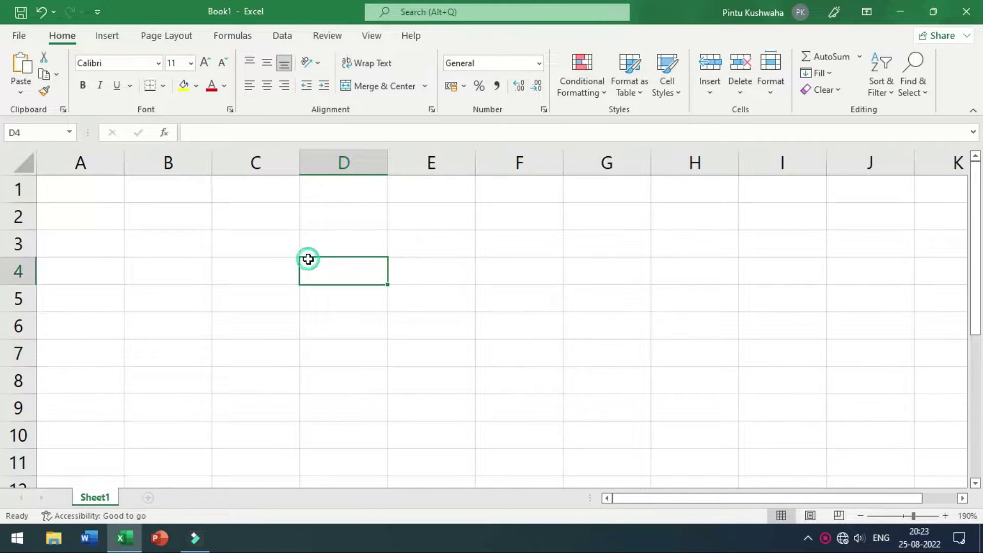
{"action": "left_click", "coordinate": [372, 245]}
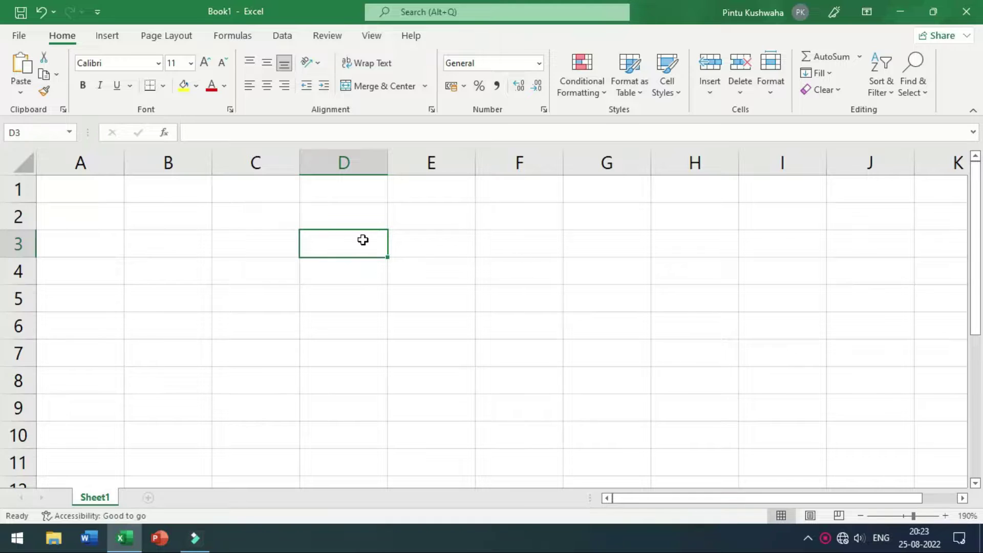
{"action": "left_click", "coordinate": [364, 240]}
{"action": "type", "text": "333"}
{"action": "key", "text": "Return"}
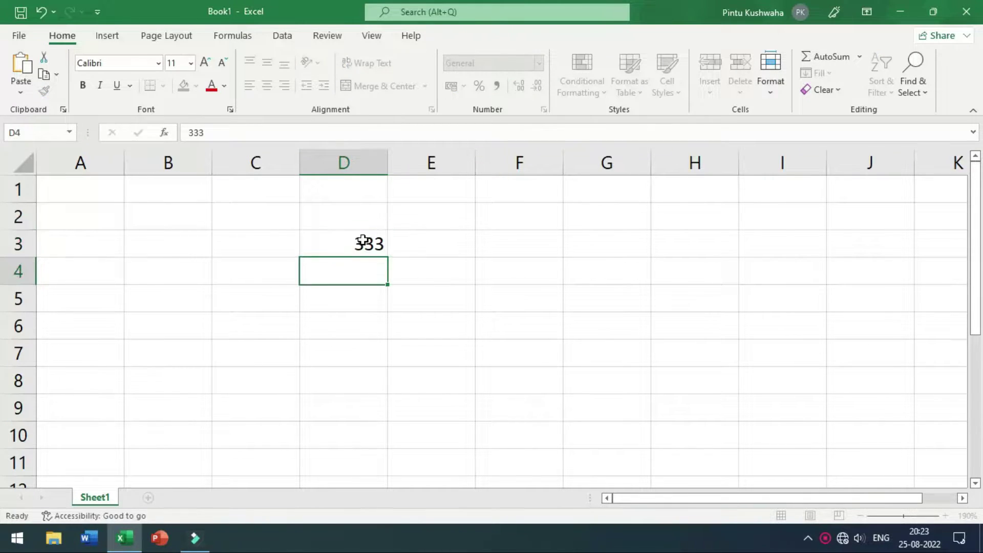
- Copy 333 down column D through D8, then select D3:D8
{"action": "left_click", "coordinate": [363, 239]}
{"action": "left_click_drag", "start_coordinate": [388, 257], "coordinate": [377, 395]}
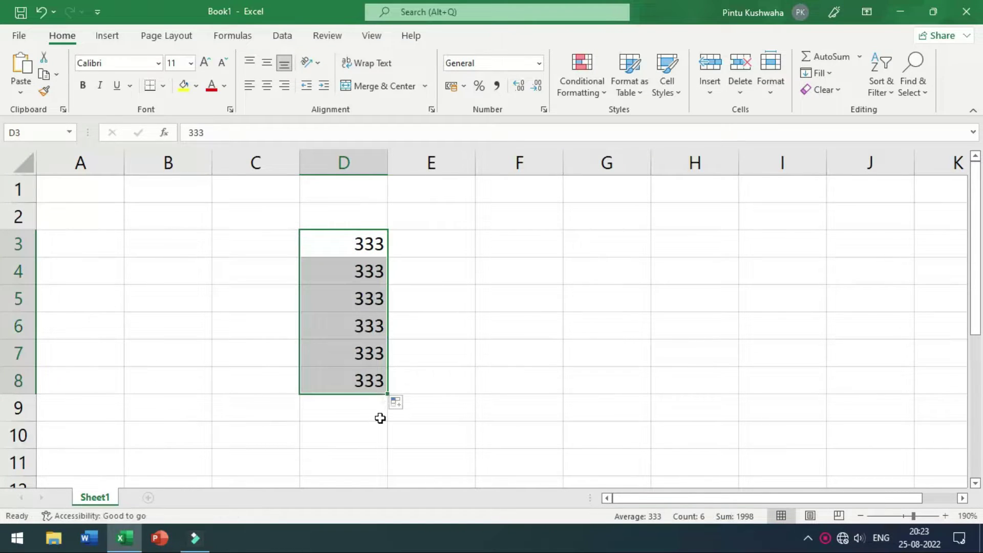
{"action": "left_click", "coordinate": [380, 415]}
{"action": "left_click_drag", "start_coordinate": [333, 243], "coordinate": [355, 379]}
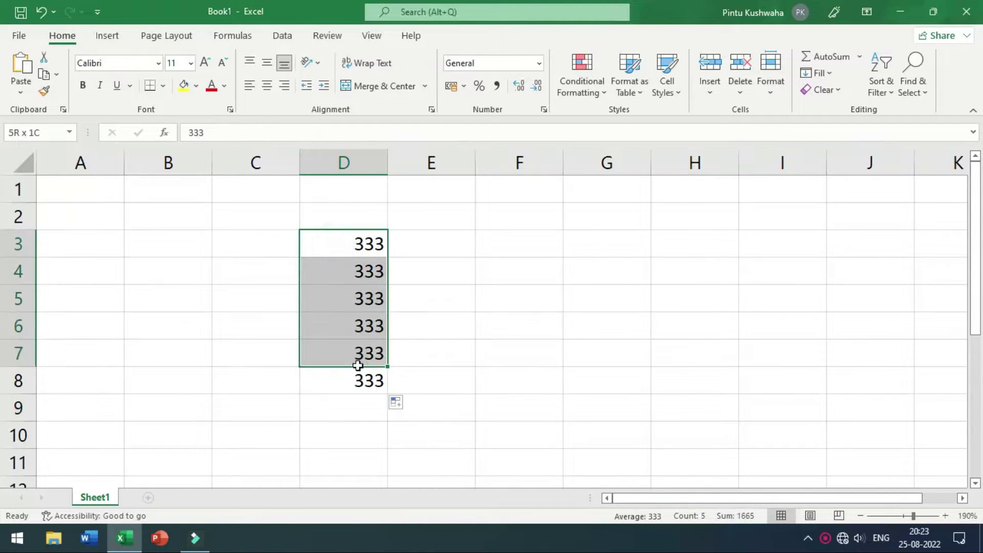
- Apply All Borders to D3:D8, then select D9 for the total
{"action": "left_click", "coordinate": [163, 85]}
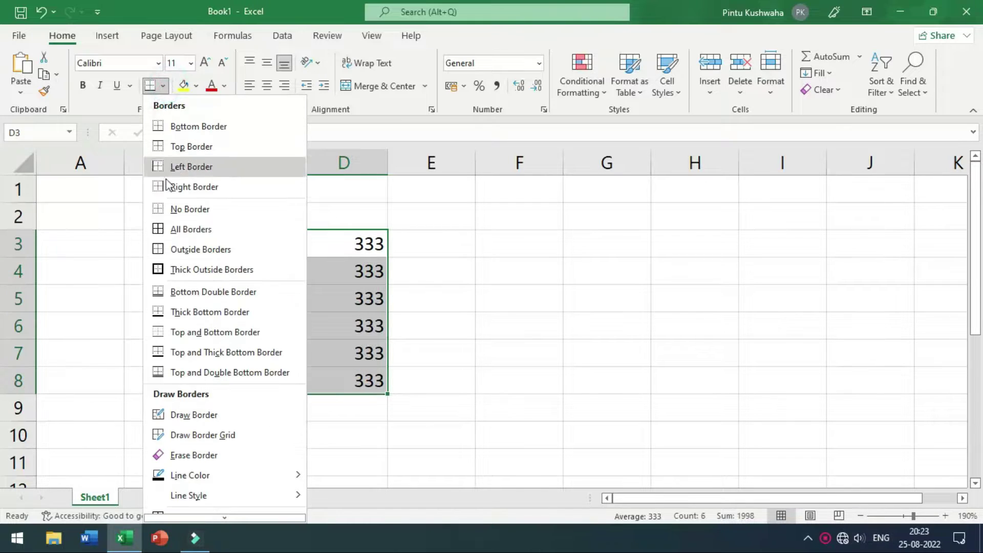
{"action": "left_click", "coordinate": [198, 230]}
{"action": "left_click", "coordinate": [356, 362]}
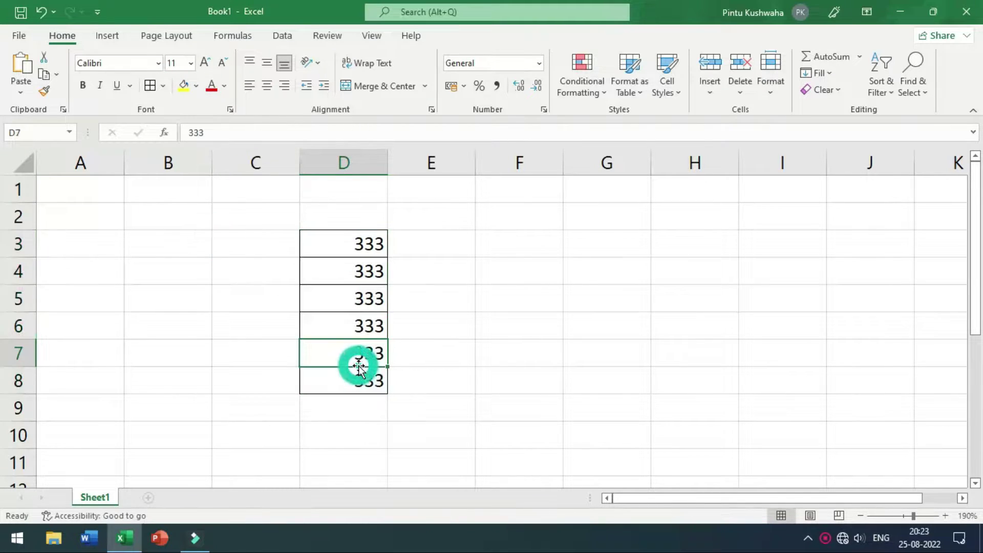
{"action": "left_click", "coordinate": [355, 412]}
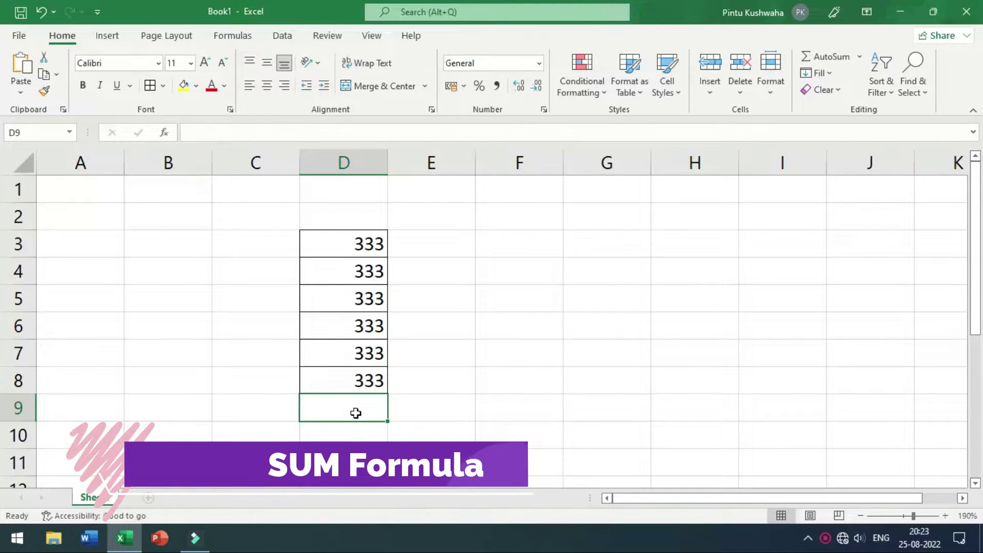
{"action": "type", "text": "="}
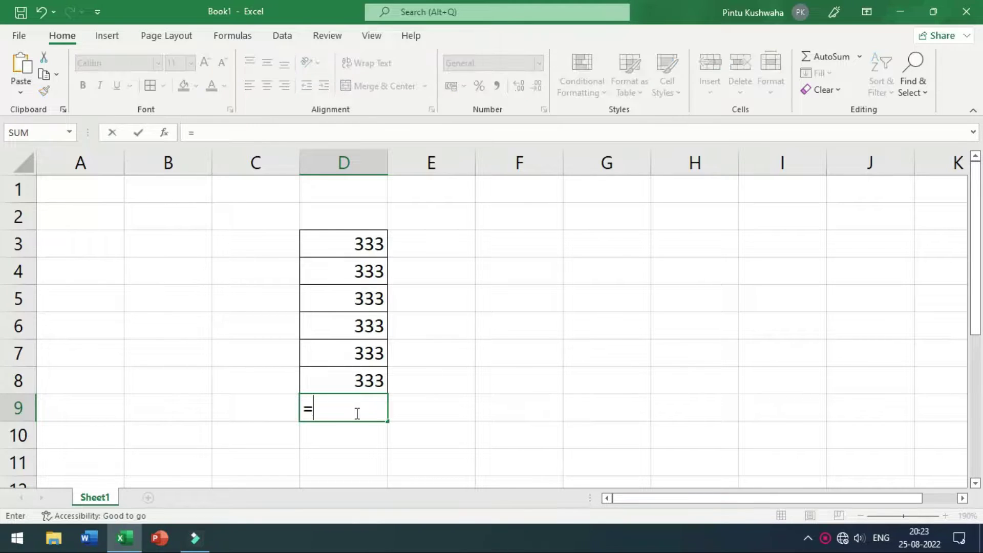
{"action": "type", "text": "sum"}
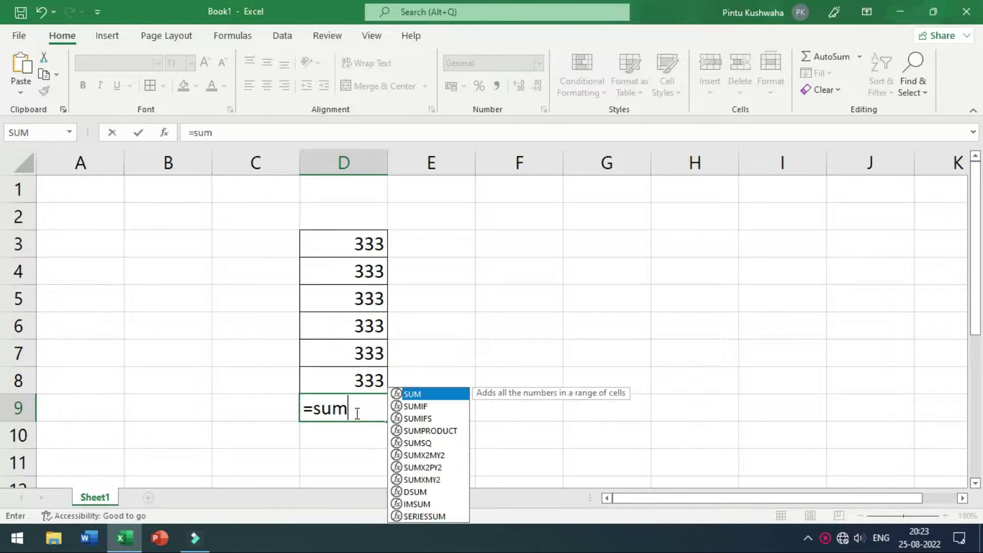
{"action": "type", "text": "("}
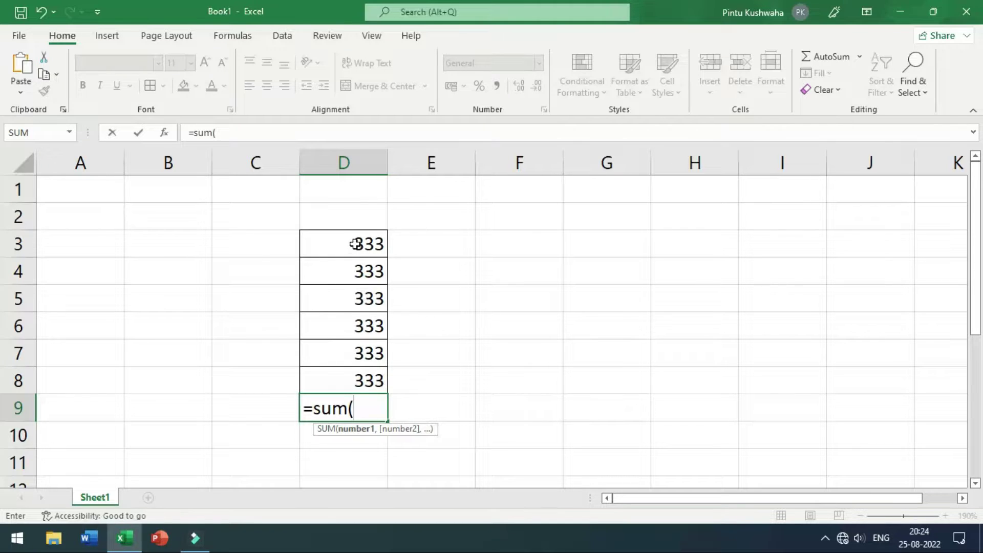
{"action": "left_click_drag", "start_coordinate": [355, 243], "coordinate": [355, 372]}
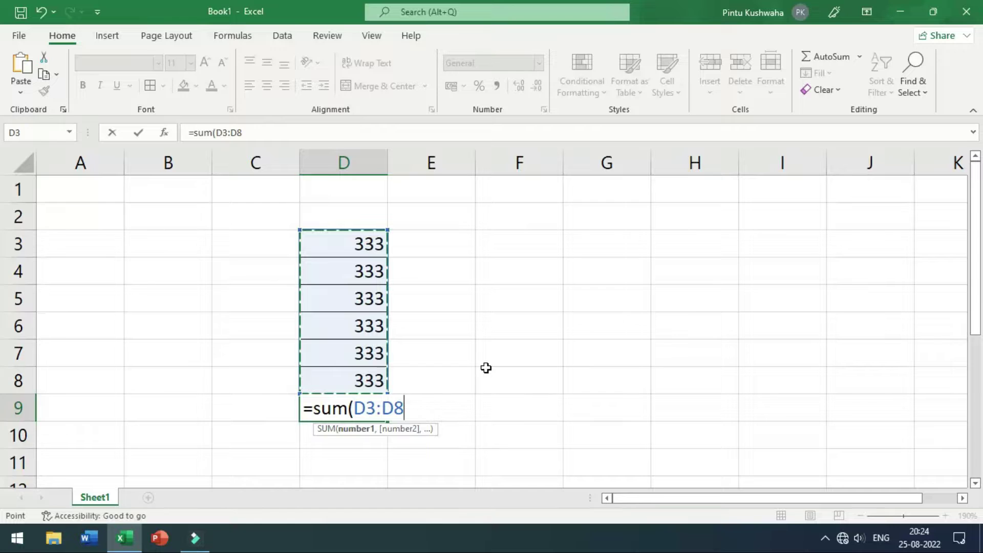
{"action": "type", "text": ")"}
{"action": "key", "text": "Return"}
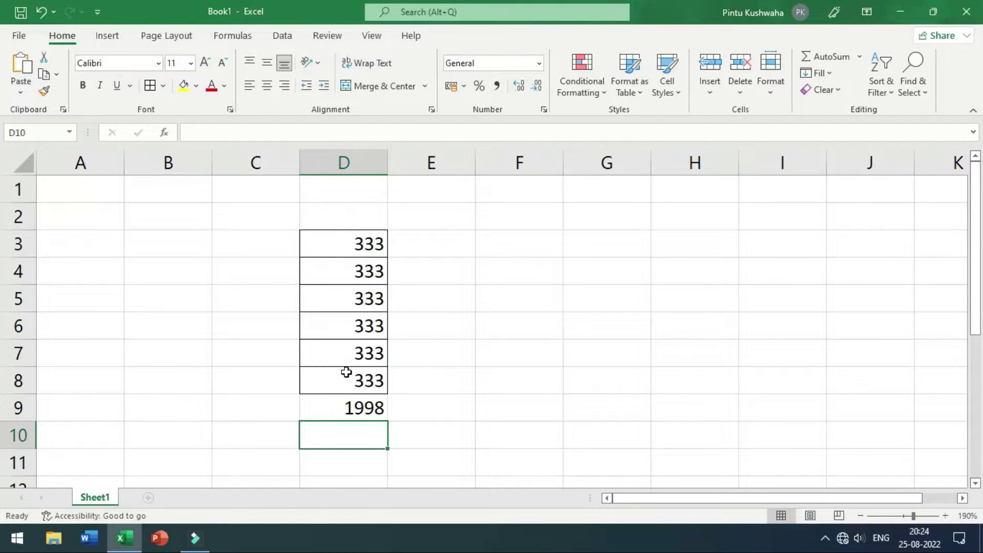
{"action": "left_click", "coordinate": [352, 412]}
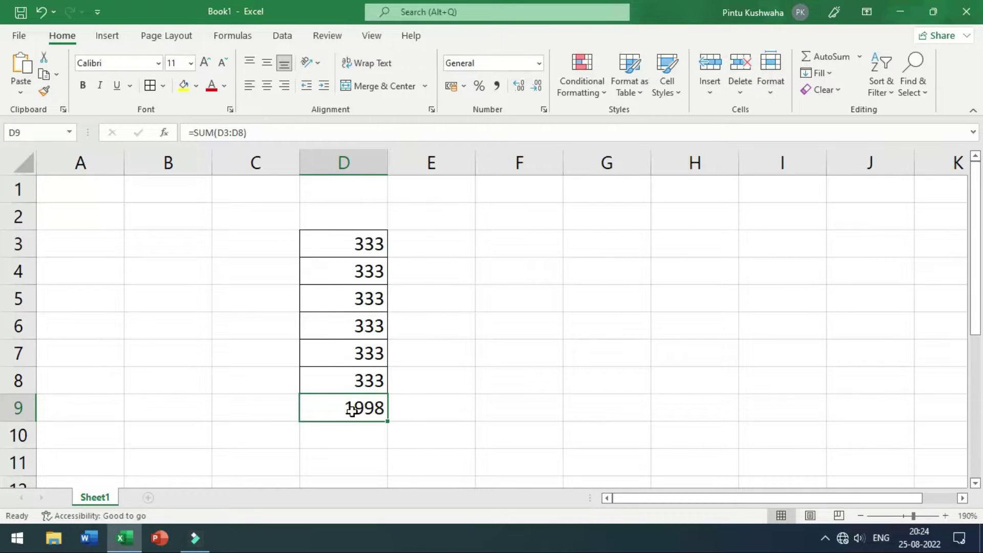
{"action": "key", "text": "Delete"}
{"action": "left_click", "coordinate": [363, 457]}
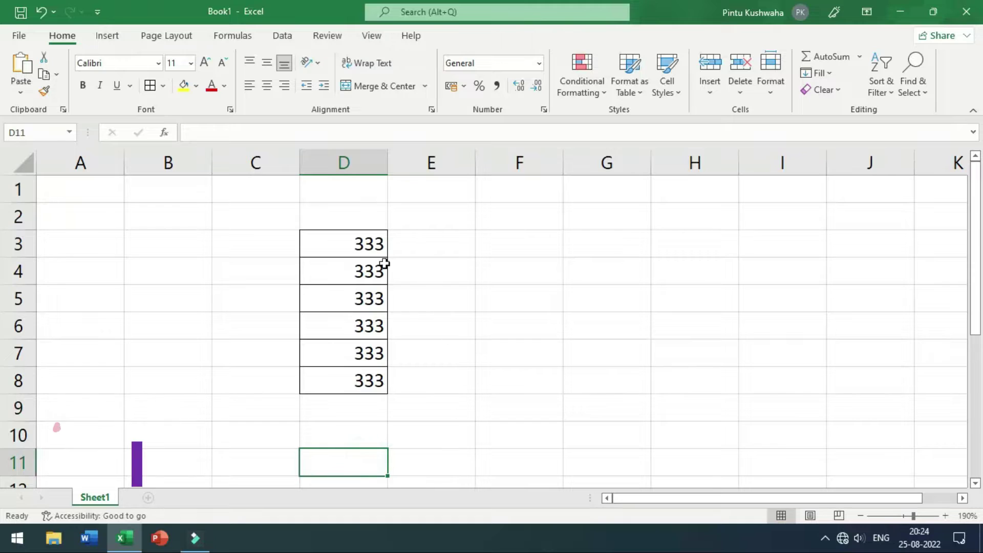
- Insert =SUM(D3:D8) into D9 with AutoSum Sum so it shows 1998
{"action": "left_click", "coordinate": [360, 406]}
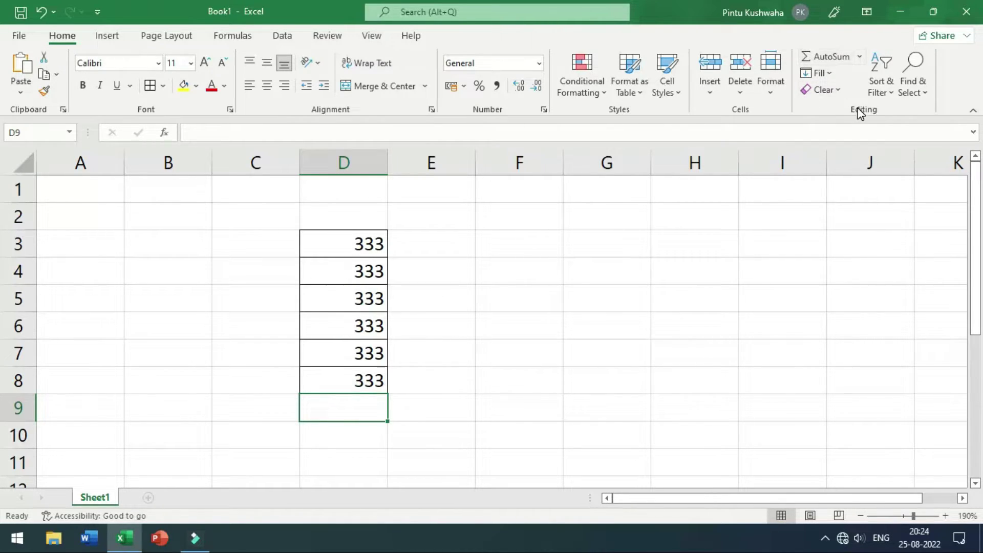
{"action": "left_click", "coordinate": [862, 57]}
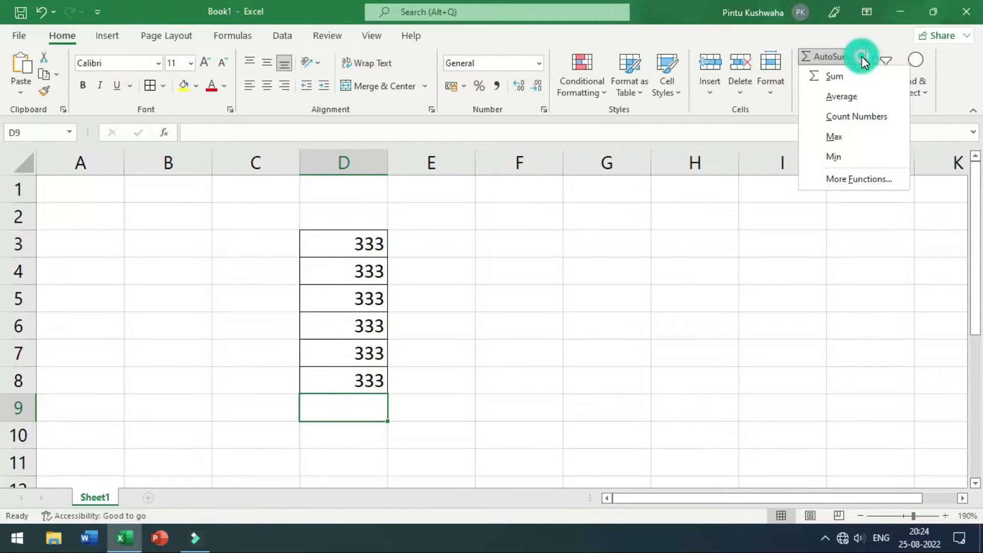
{"action": "left_click", "coordinate": [843, 76]}
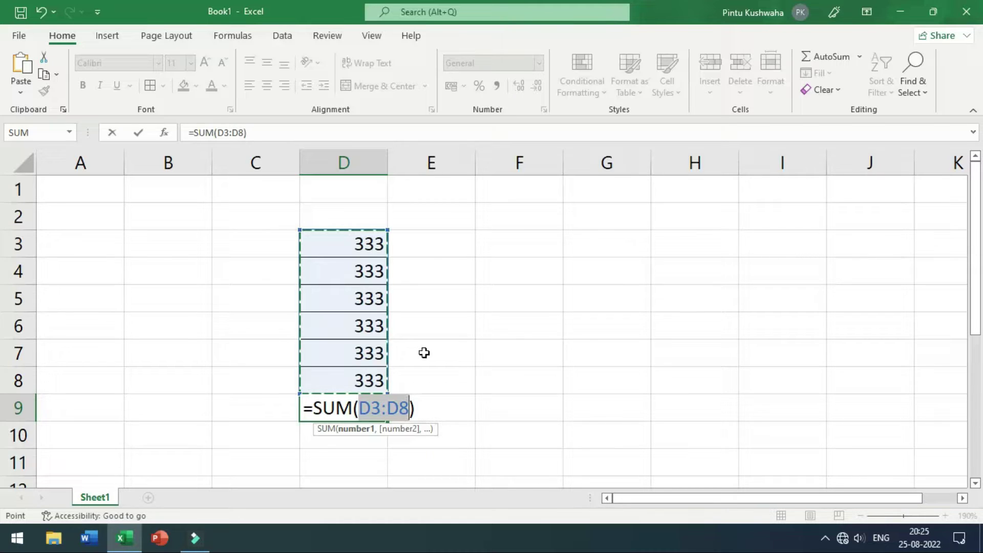
{"action": "key", "text": "Return"}
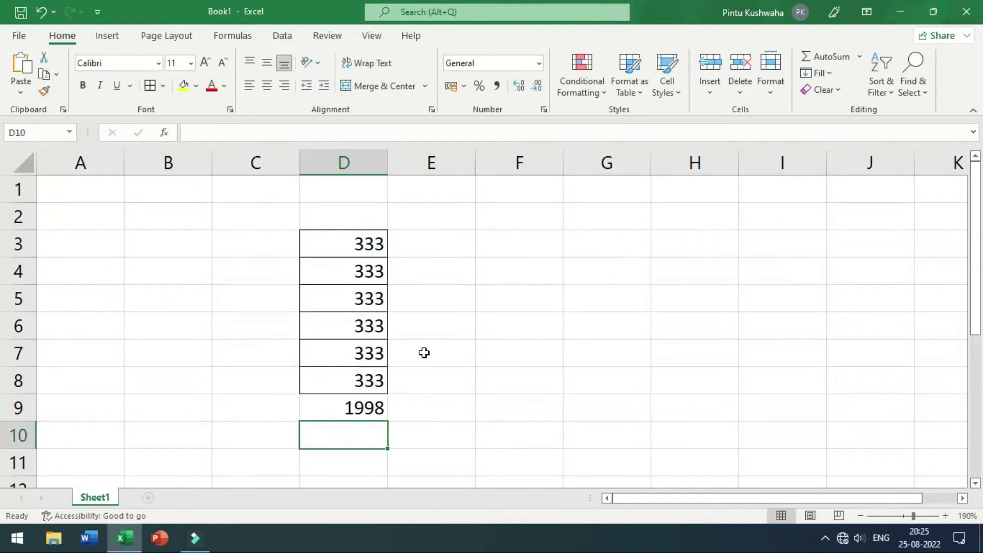